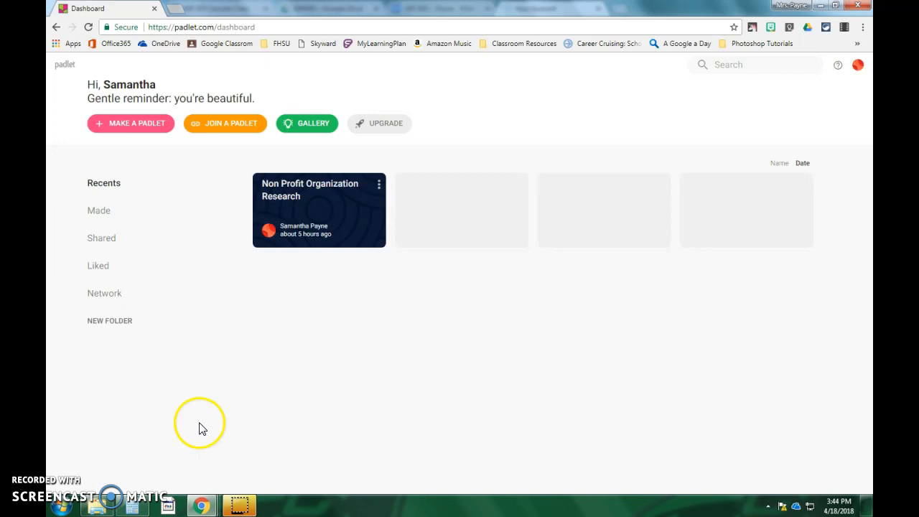
click(204, 410)
click(252, 375)
click(582, 343)
click(588, 300)
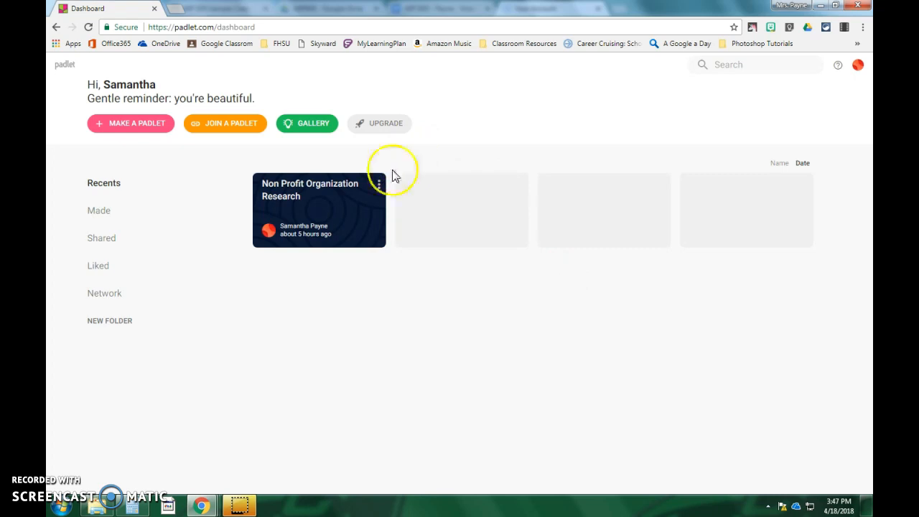
Browse the blank layouts and templates for a new padlet and create one with the blank Wall layout.
click(123, 129)
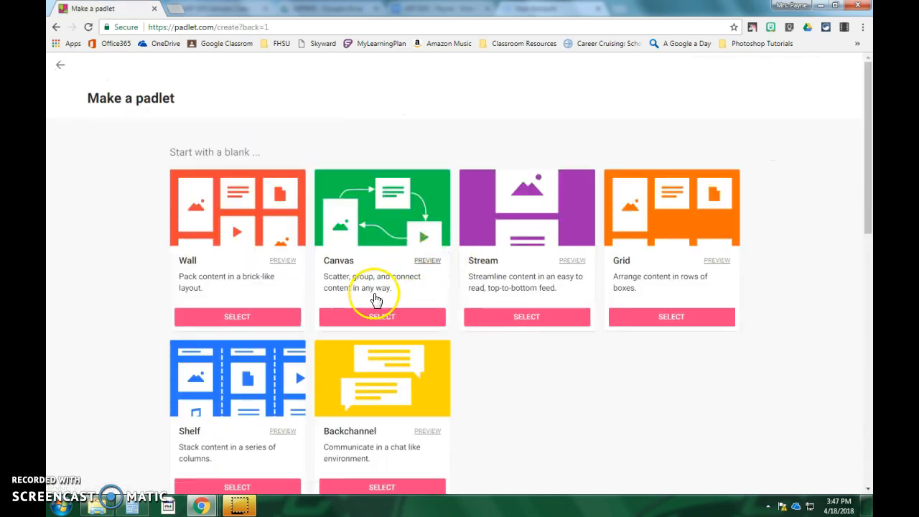
scroll(375, 299, down, 2)
scroll(370, 298, up, 1)
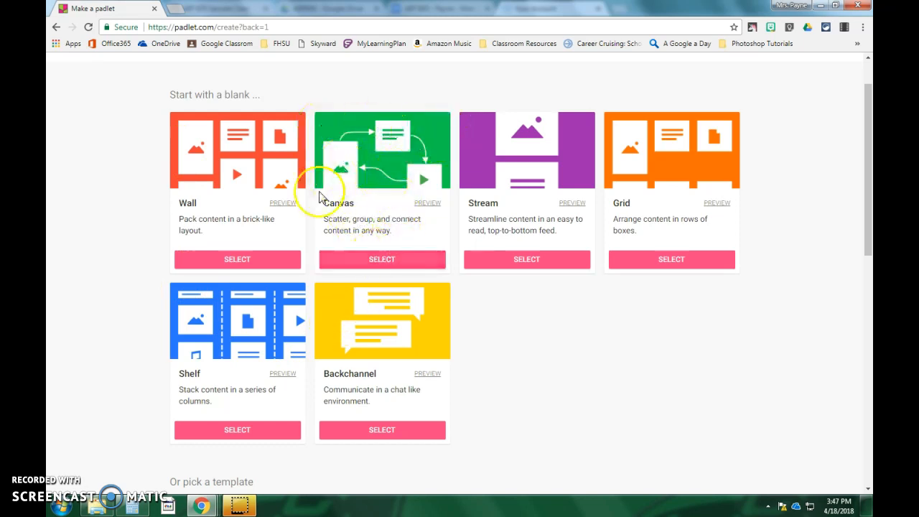
scroll(427, 287, down, 3)
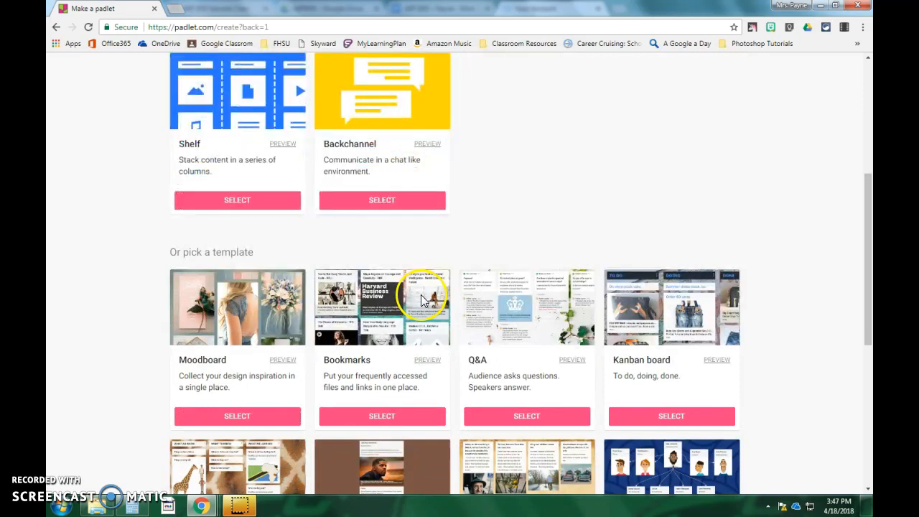
scroll(422, 298, down, 3)
scroll(366, 294, down, 1)
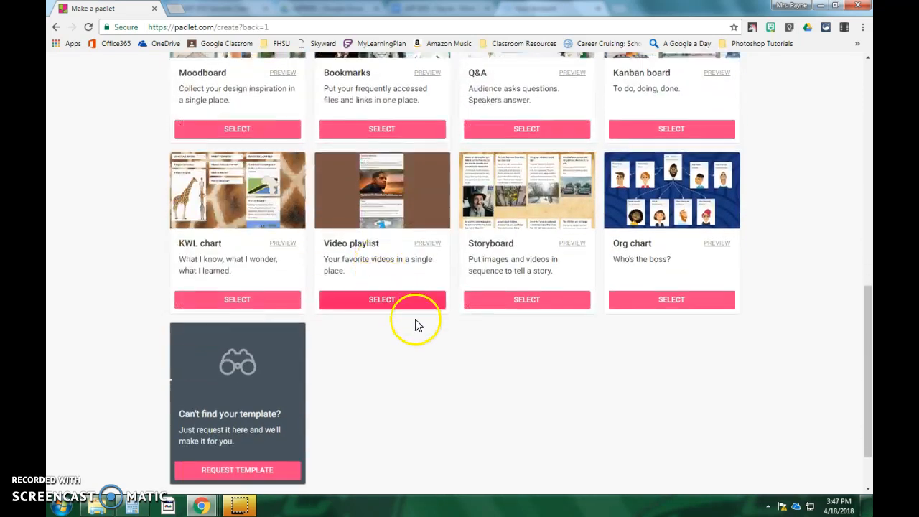
scroll(574, 387, up, 1)
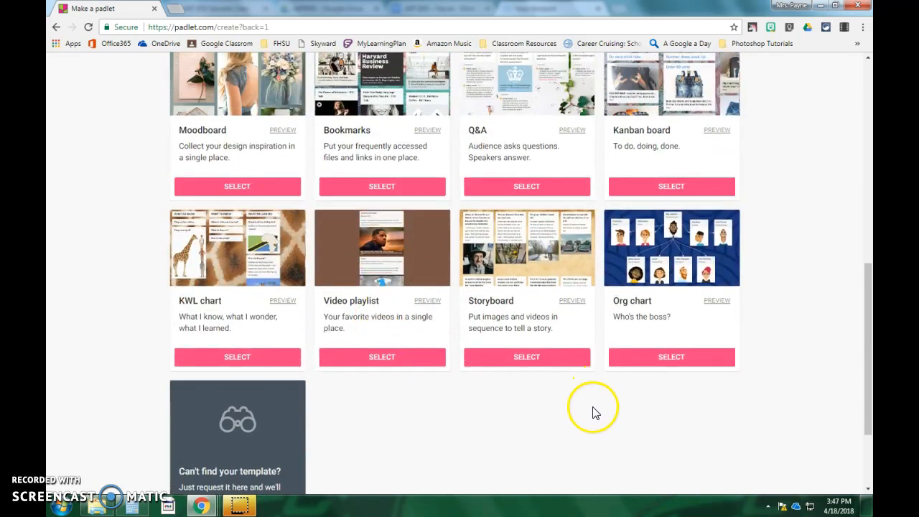
scroll(567, 417, down, 1)
scroll(513, 410, up, 2)
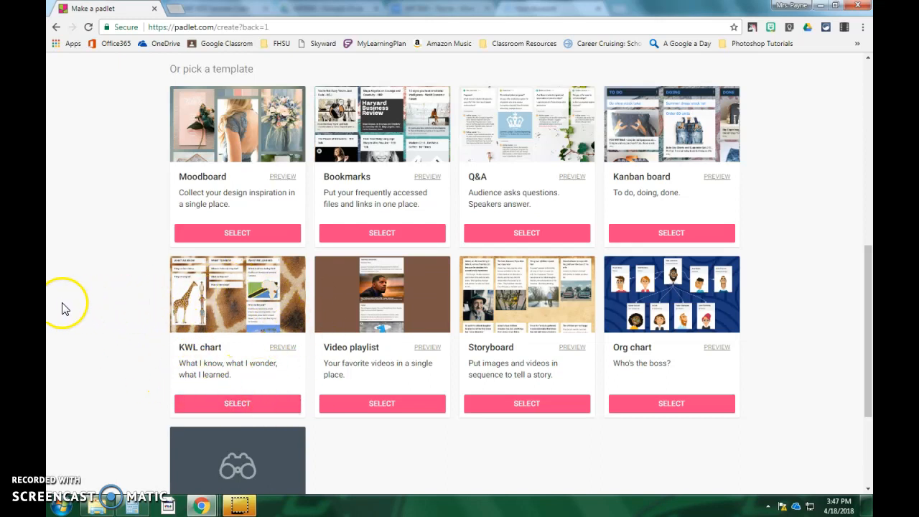
scroll(64, 305, up, 6)
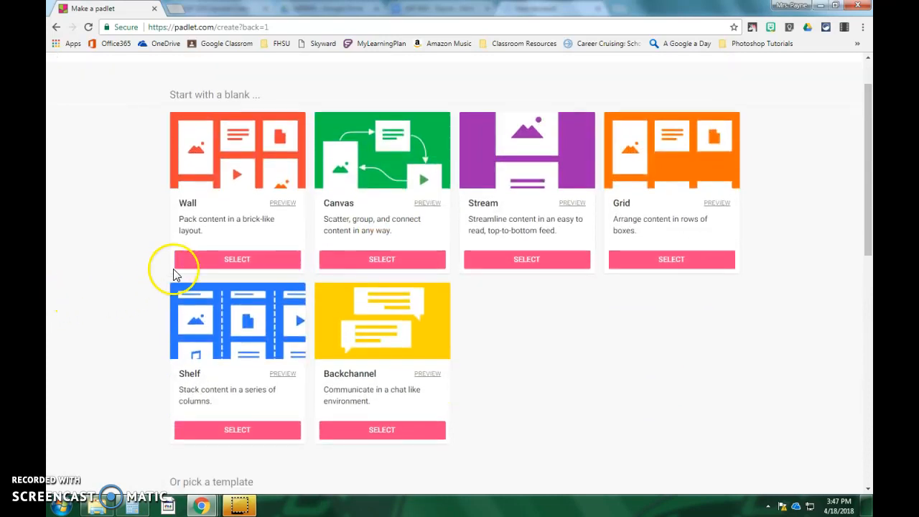
click(242, 261)
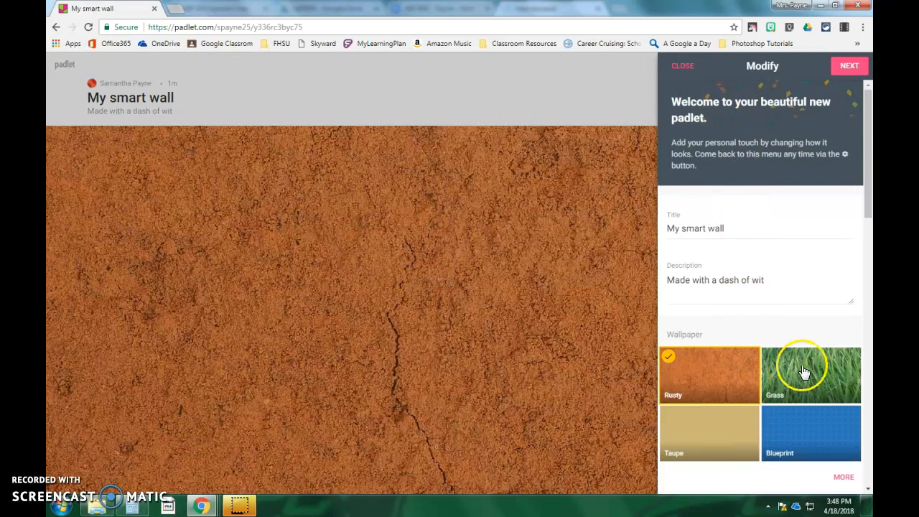
Review the new wall's settings, from wallpaper, theme and icon through posting, collaboration and tags to the web address.
scroll(805, 369, down, 5)
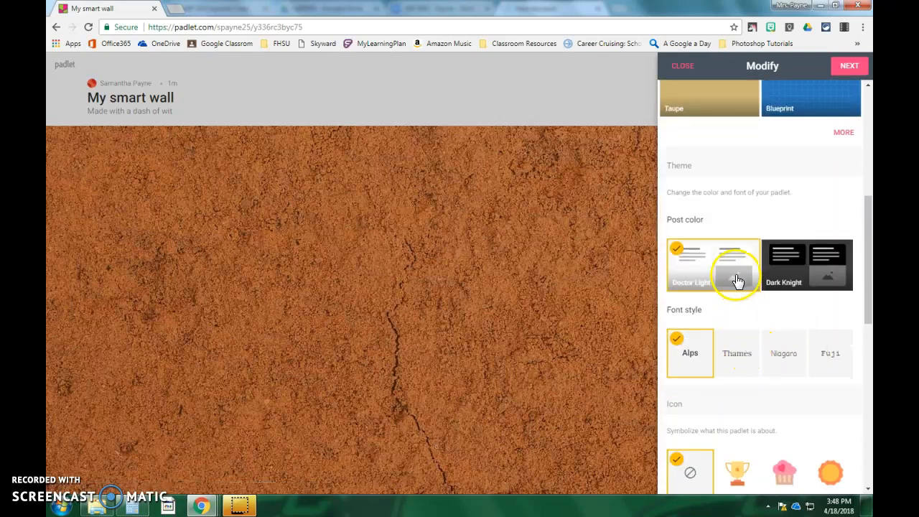
scroll(739, 298, down, 2)
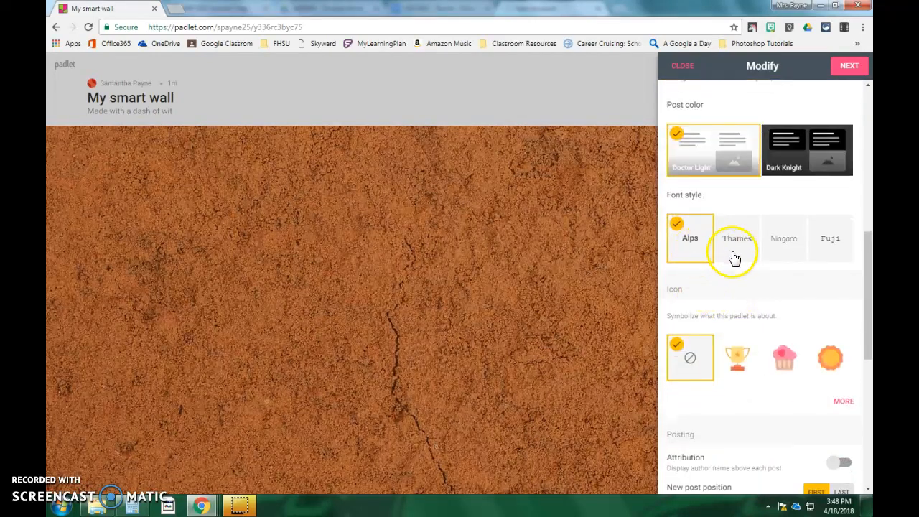
scroll(736, 260, down, 2)
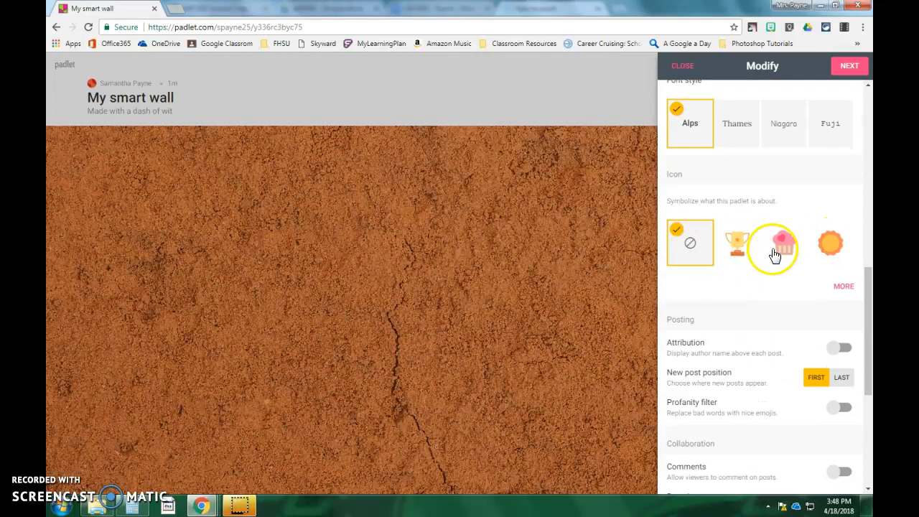
scroll(695, 323, down, 1)
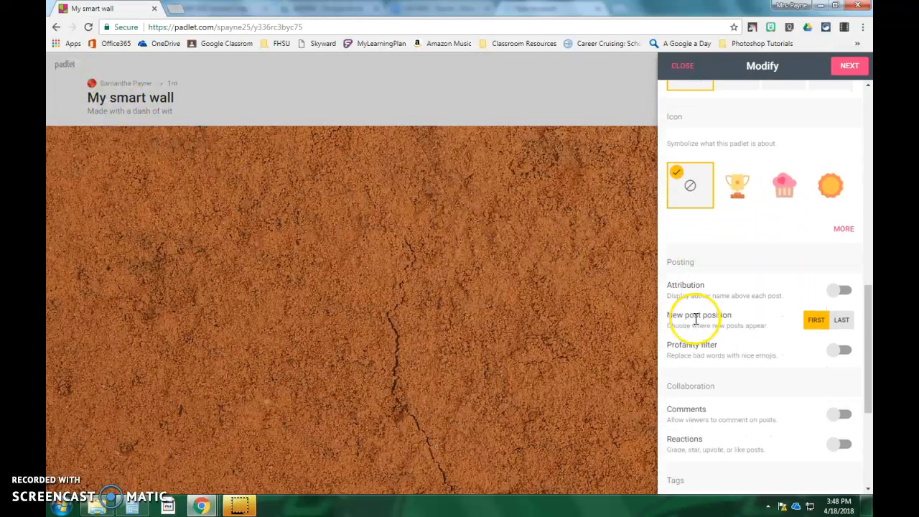
scroll(695, 319, down, 1)
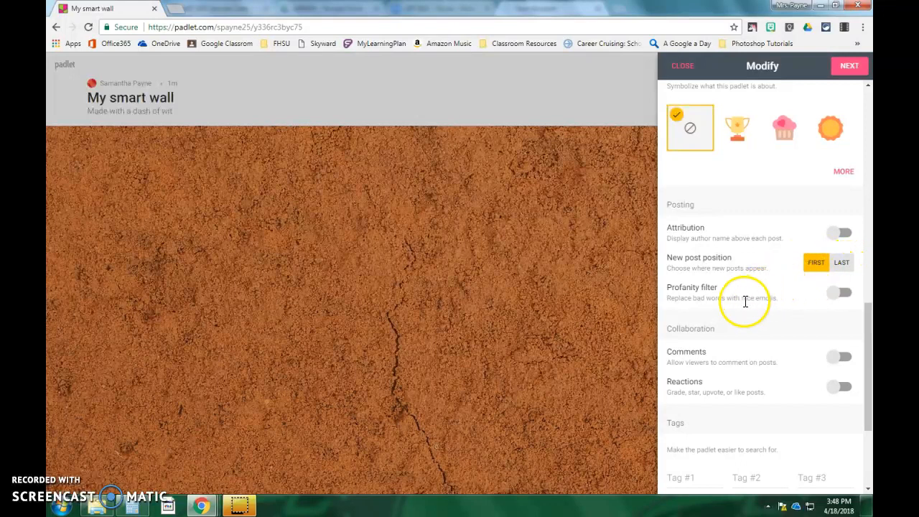
scroll(743, 305, down, 1)
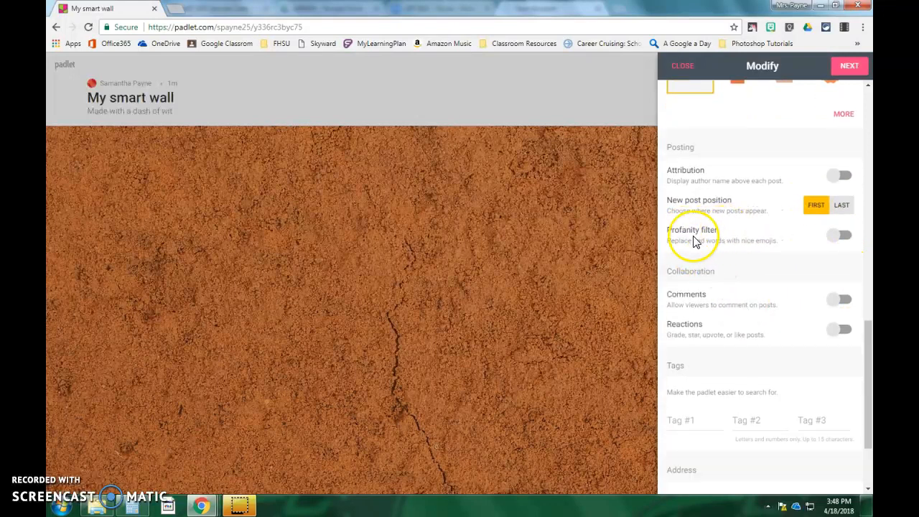
double_click(708, 230)
click(695, 235)
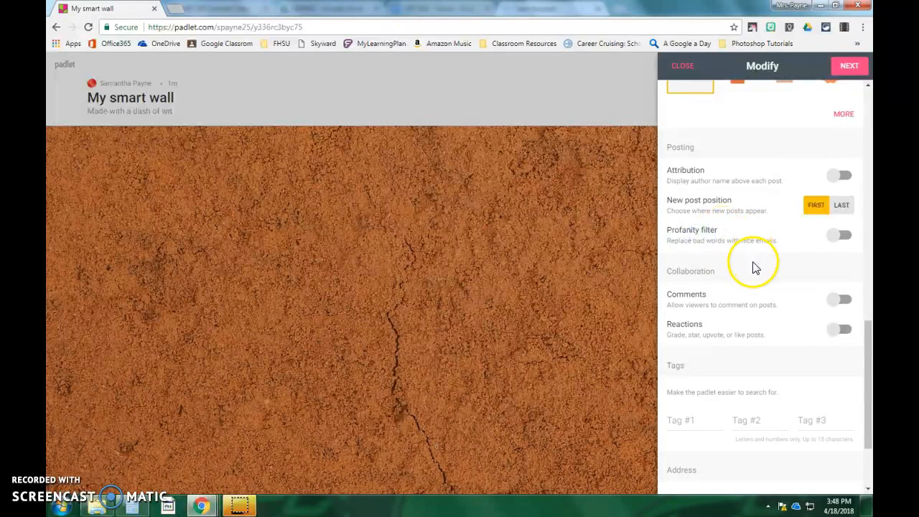
scroll(736, 268, down, 2)
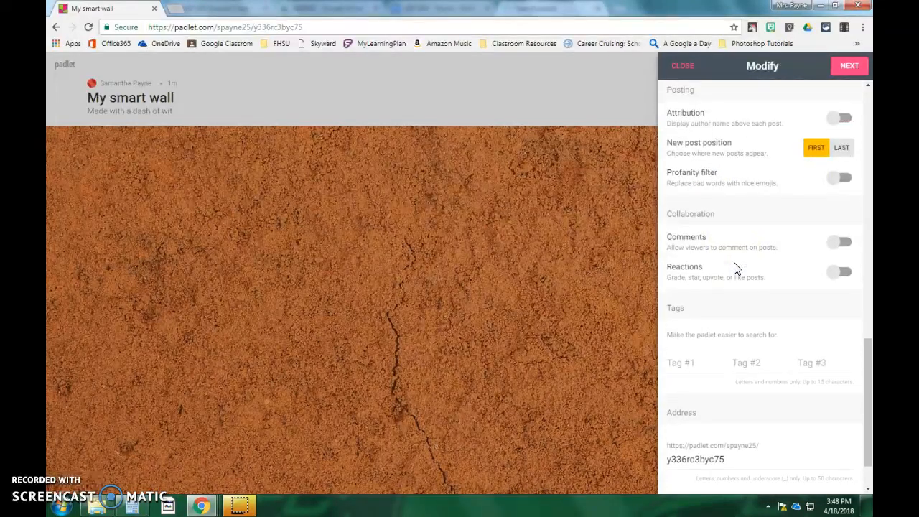
scroll(697, 269, down, 2)
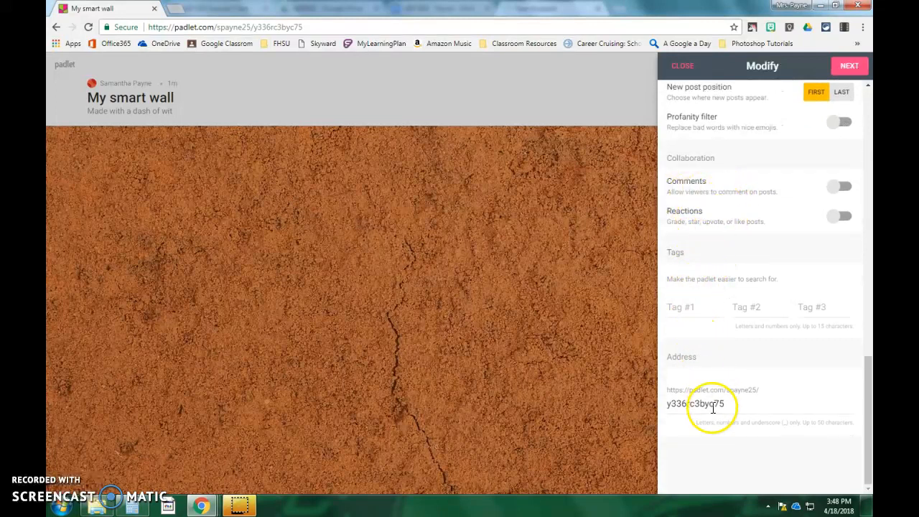
drag(722, 403, 668, 401)
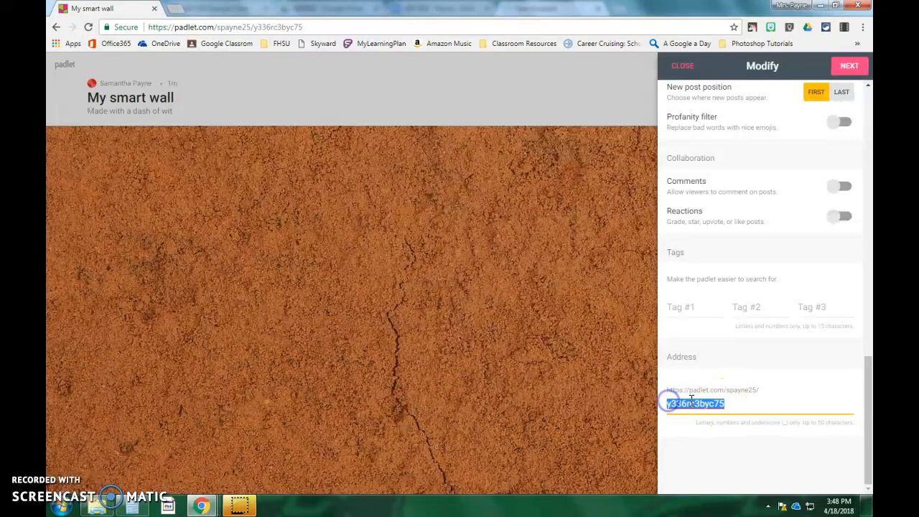
Leave the new wall's settings, return to the dashboard and open the Non Profit Organization Research padlet.
click(683, 66)
click(61, 29)
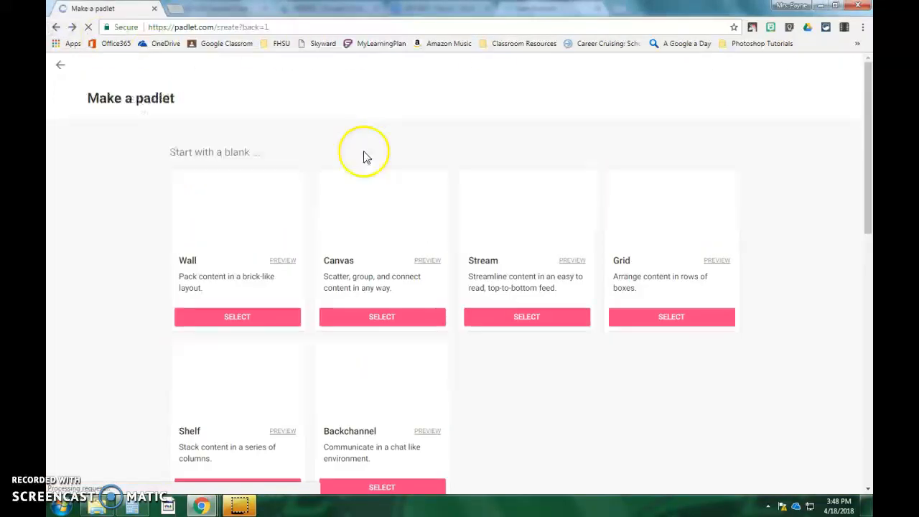
click(60, 69)
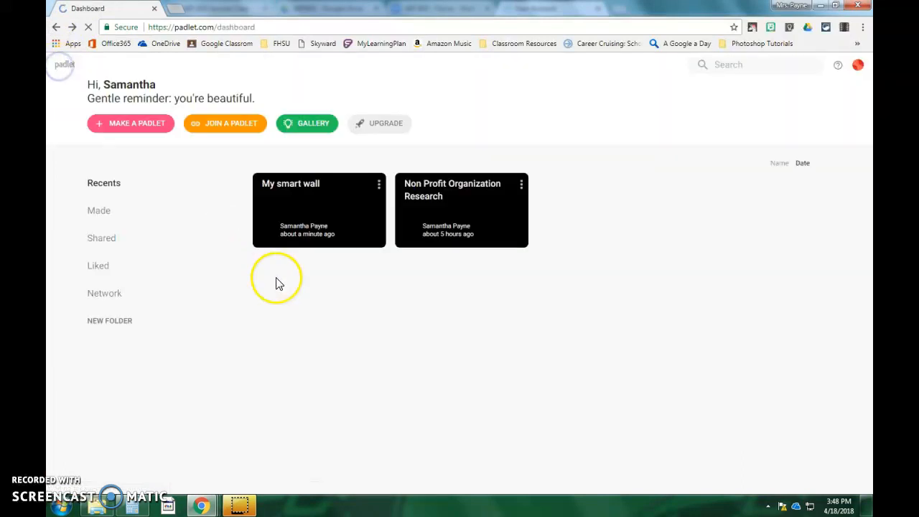
click(427, 194)
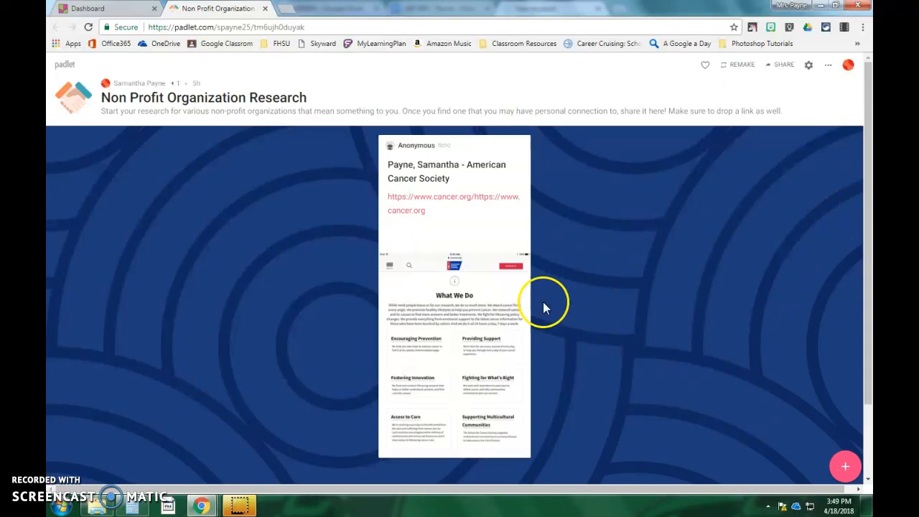
Examine the padlet's privacy settings and its sharing, embedding and export options, including the QR code, and close them.
click(781, 71)
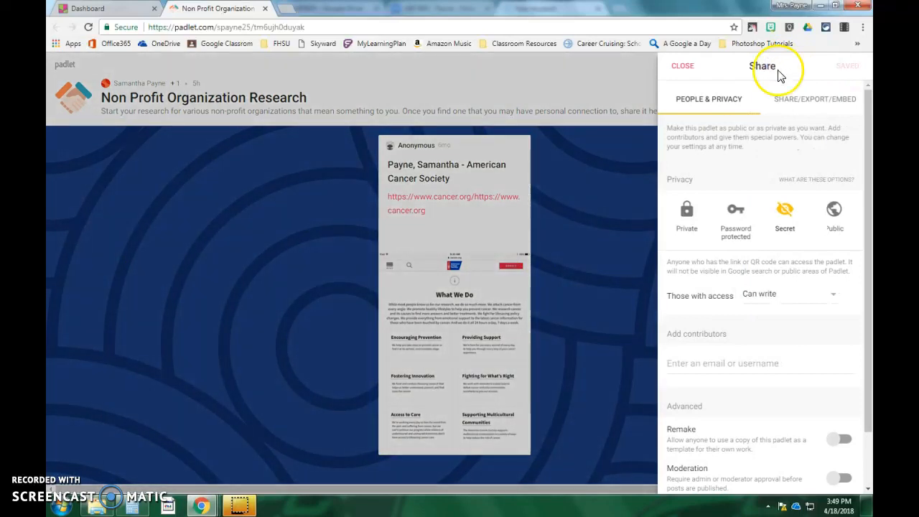
click(811, 102)
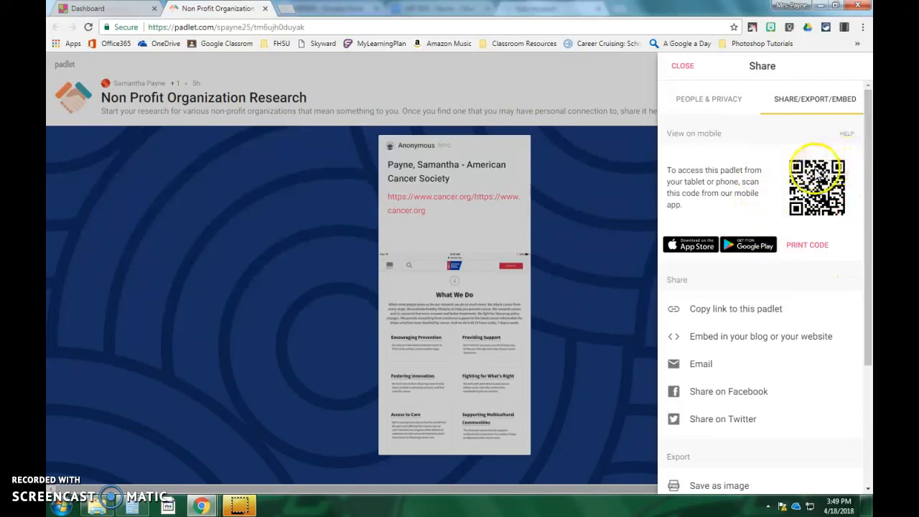
scroll(819, 172, down, 2)
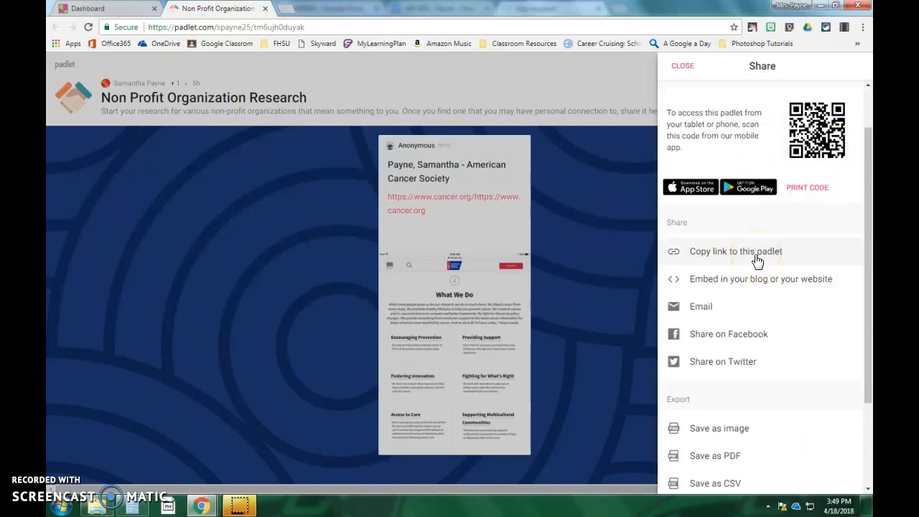
scroll(747, 259, down, 4)
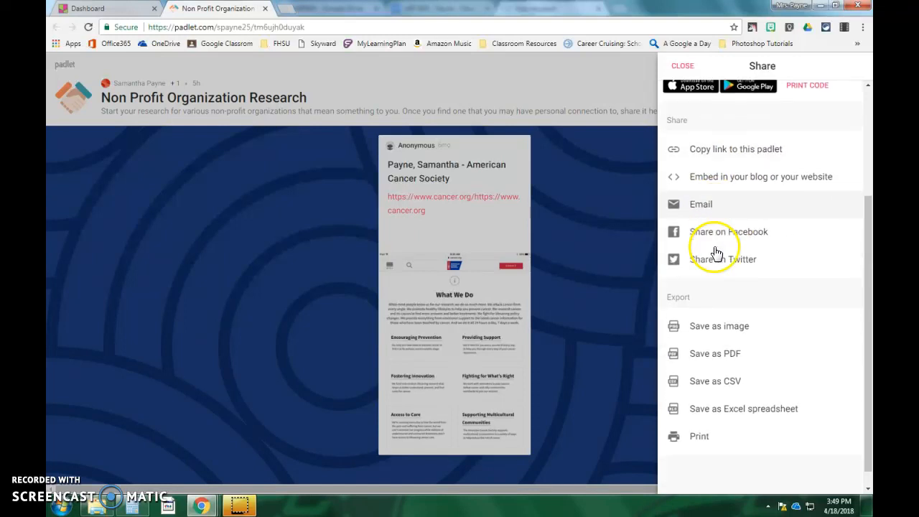
scroll(720, 352, up, 5)
scroll(722, 345, down, 5)
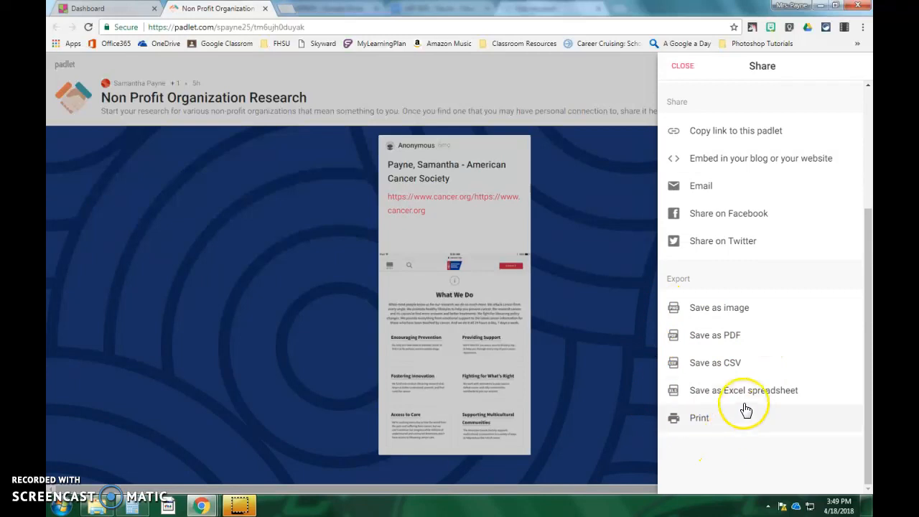
scroll(747, 406, up, 5)
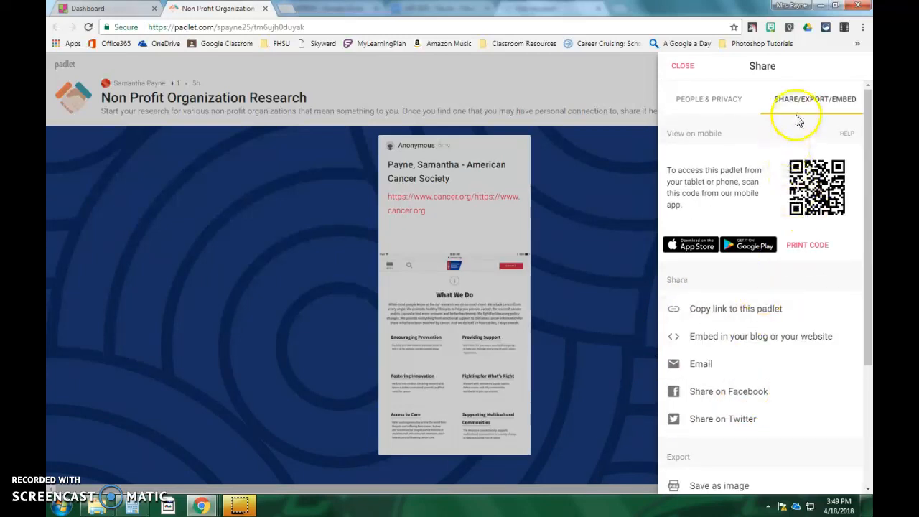
click(680, 66)
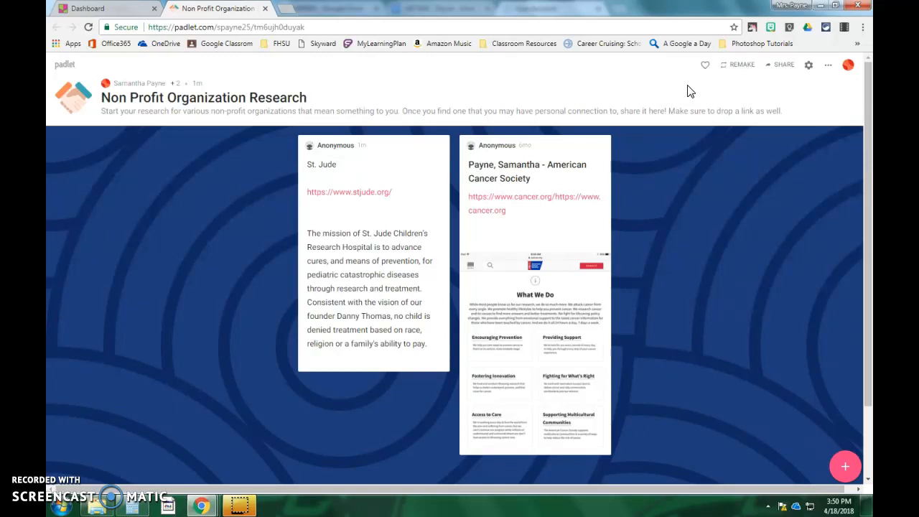
View the options available for the St. Jude post and dismiss them without choosing any.
mouse_move(327, 144)
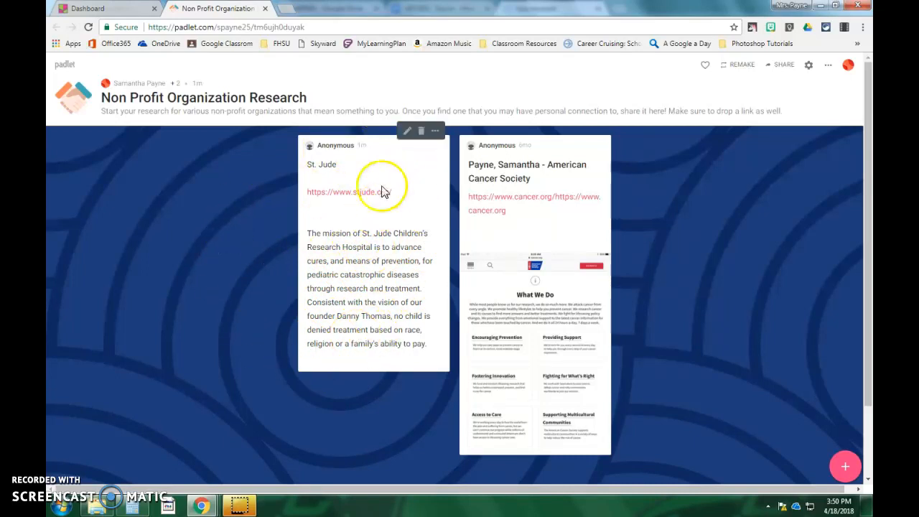
click(436, 136)
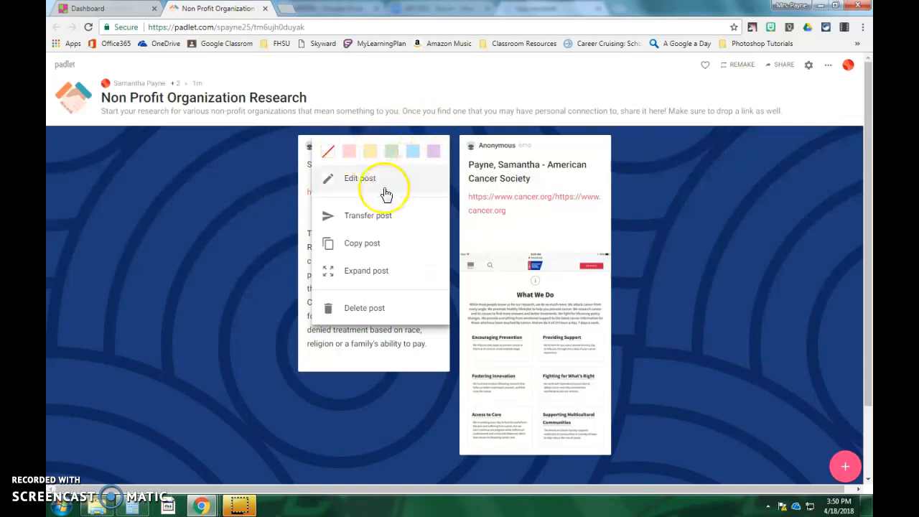
click(721, 306)
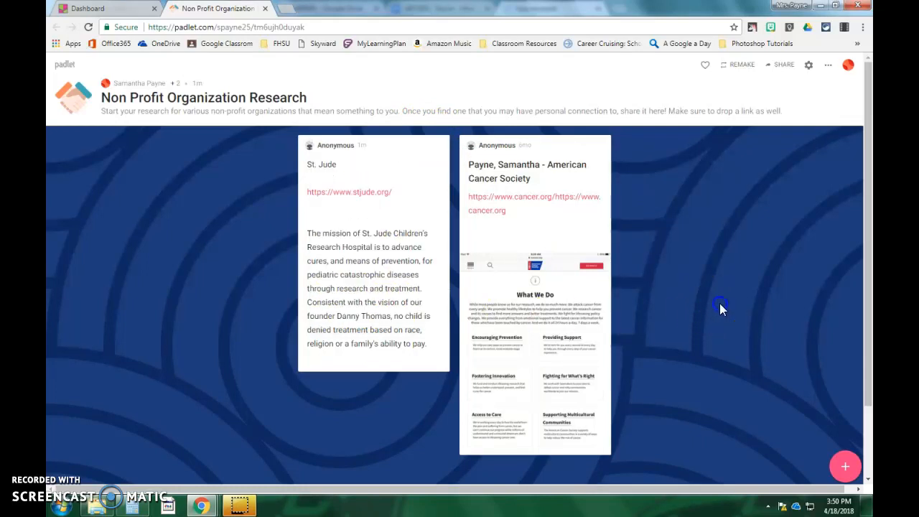